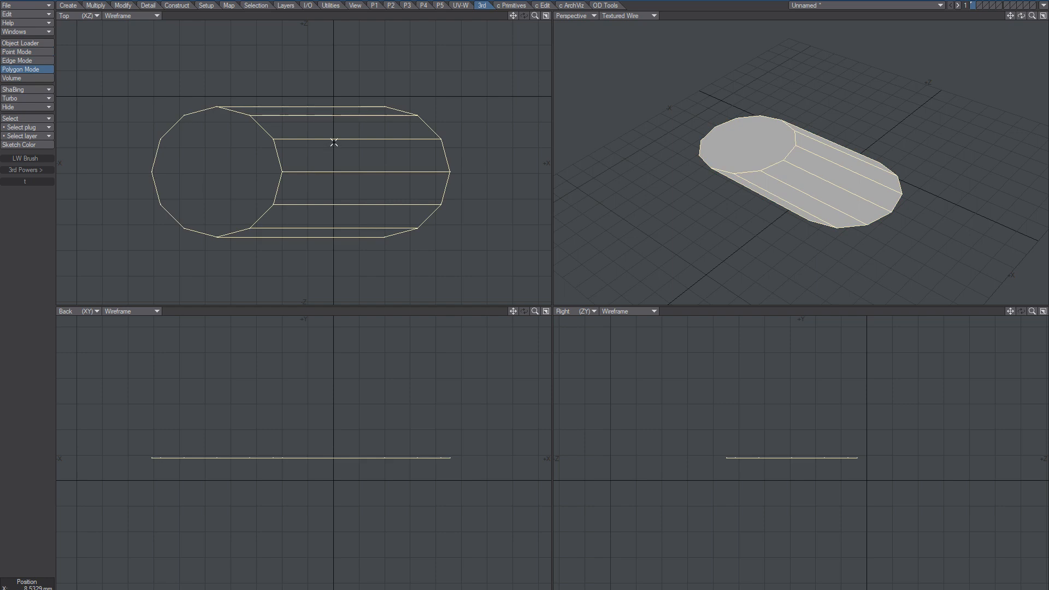
# Merge the selected strips and circle into one capsule-shaped polygon and reselect that polygon
pyautogui.hotkey('shift', 'z')
pyautogui.hotkey('ctrl', 'g')
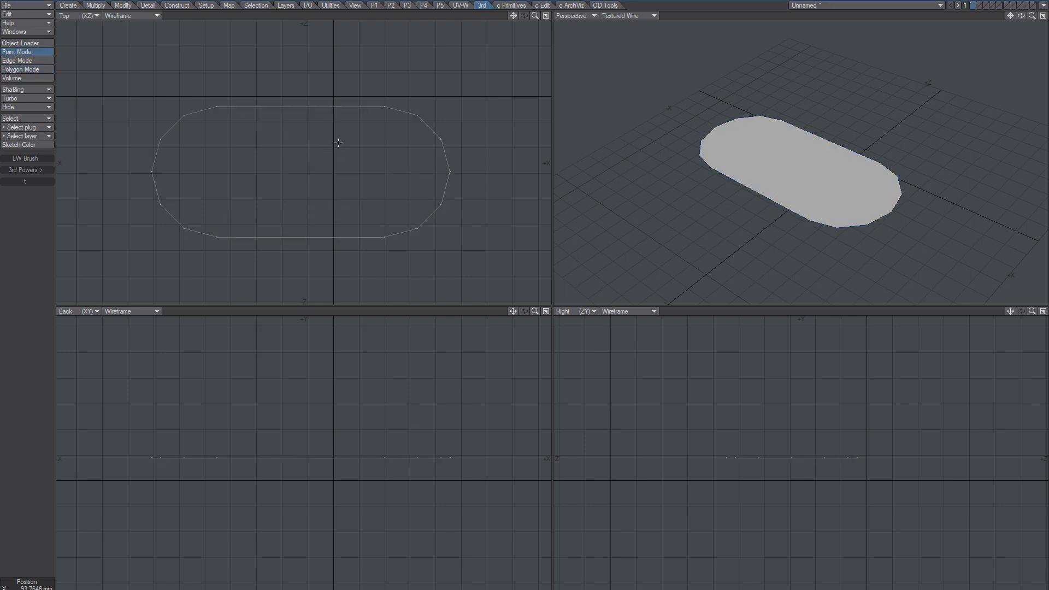
pyautogui.hotkey('ctrl', 'h')
pyautogui.hotkey('ctrl', 'j')
pyautogui.click(344, 153)
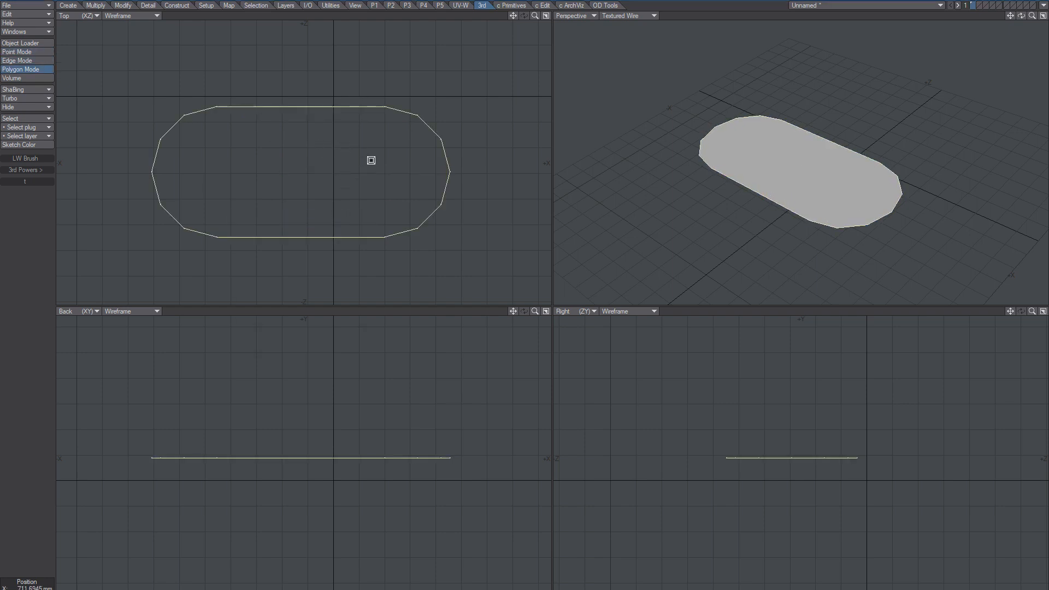
# Bevel the capsule polygon inward and delete its inner polygon to form a flat ring
pyautogui.press('b')
pyautogui.moveTo(373, 153); pyautogui.dragTo(351, 162)
pyautogui.press('space')
pyautogui.press('Delete')
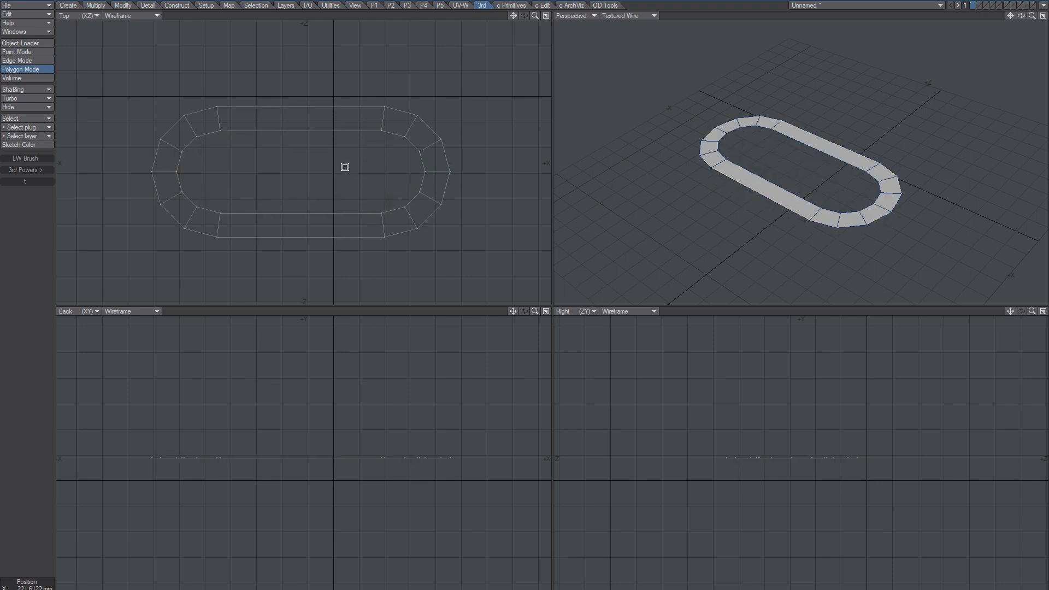
# Select all polygons of the flat ring and extrude them upward into a solid link
pyautogui.keyDown('alt'); pyautogui.moveTo(721, 164); pyautogui.dragTo(784, 150); pyautogui.keyUp('alt')
pyautogui.hotkey('ctrl', 'g')
pyautogui.hotkey('ctrl', 'h')
pyautogui.hotkey('ctrl', 'j')
pyautogui.click(743, 170)
pyautogui.press(']')
pyautogui.press('t')
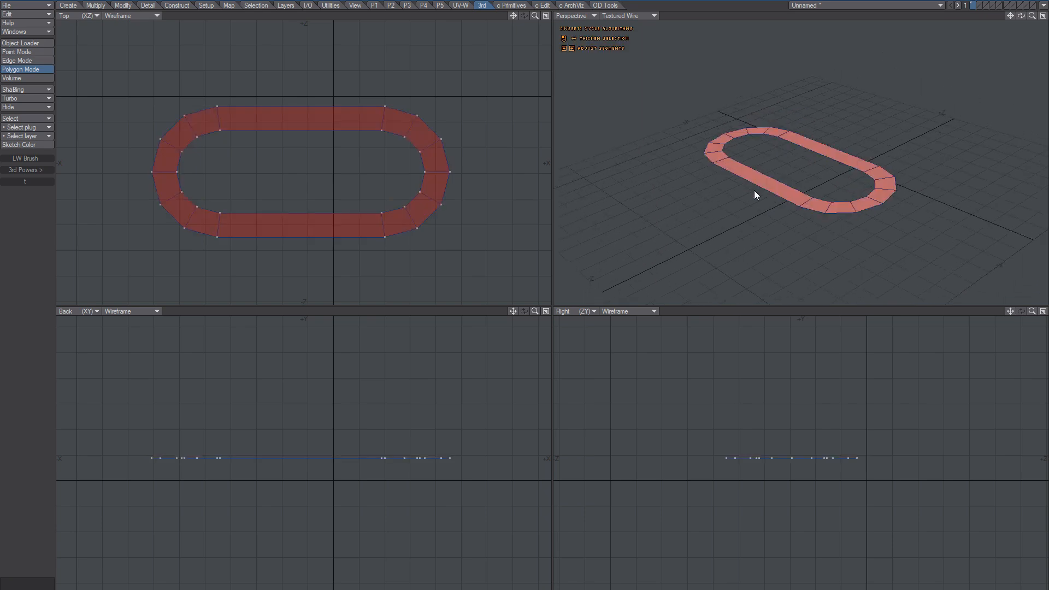
pyautogui.moveTo(756, 187); pyautogui.dragTo(866, 136)
pyautogui.press('space')
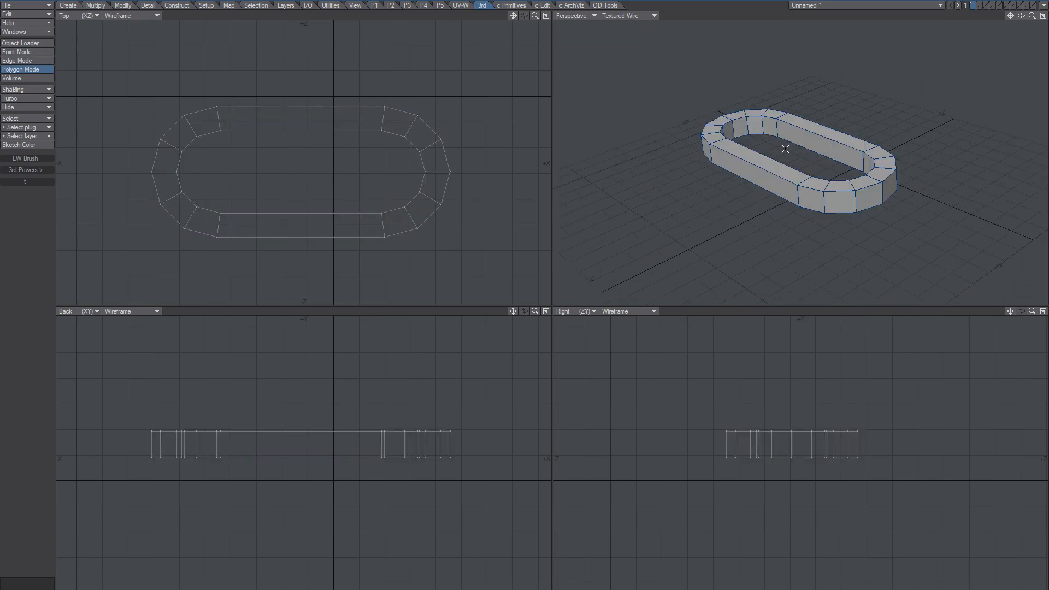
# Turn the solid link into a subdivision surface and delete the straight segment on its front side
pyautogui.press('Tab')
pyautogui.moveTo(795, 171)
pyautogui.keyDown('alt'); pyautogui.mouseDown()
pyautogui.moveTo(873, 192)
pyautogui.moveTo(768, 202)
pyautogui.moveTo(748, 183)
pyautogui.moveTo(751, 196)
pyautogui.mouseUp(); pyautogui.keyUp('alt')
pyautogui.scroll(4, 796, 156)
pyautogui.click(747, 183)
pyautogui.click(758, 175)
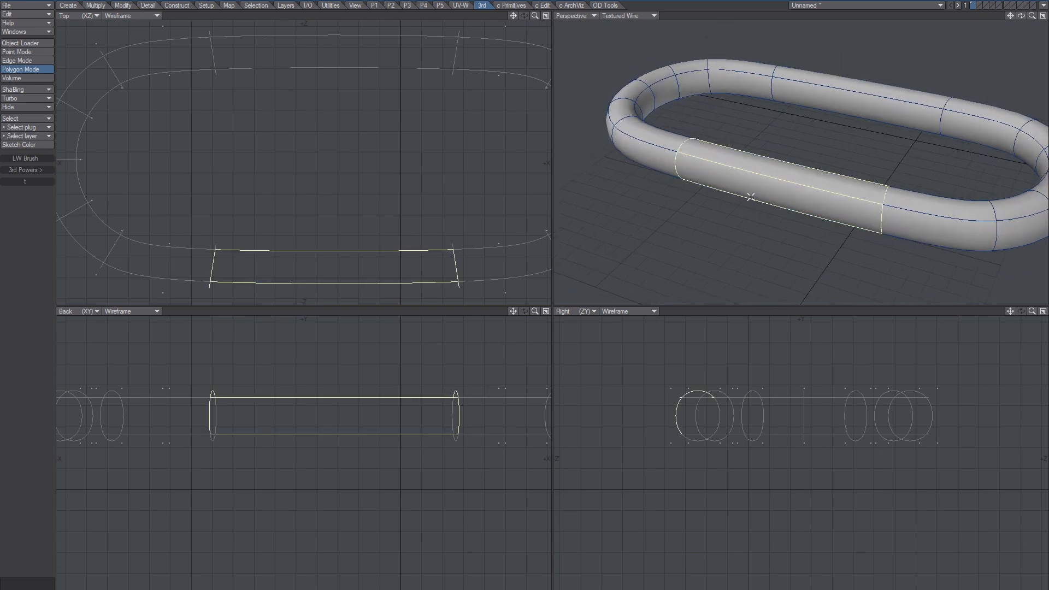
pyautogui.press('Delete')
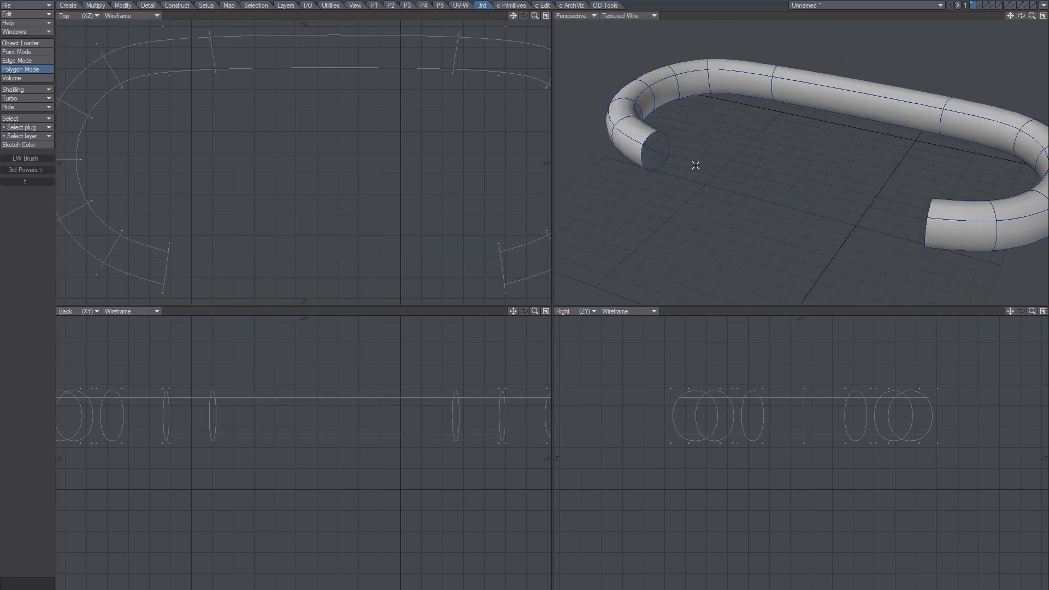
# Close the holes at the two open ends of the tube
pyautogui.keyDown('ctrl'); pyautogui.keyDown('shift'); pyautogui.rightClick(720, 147); pyautogui.keyUp('shift'); pyautogui.keyUp('ctrl')
pyautogui.moveTo(736, 175)
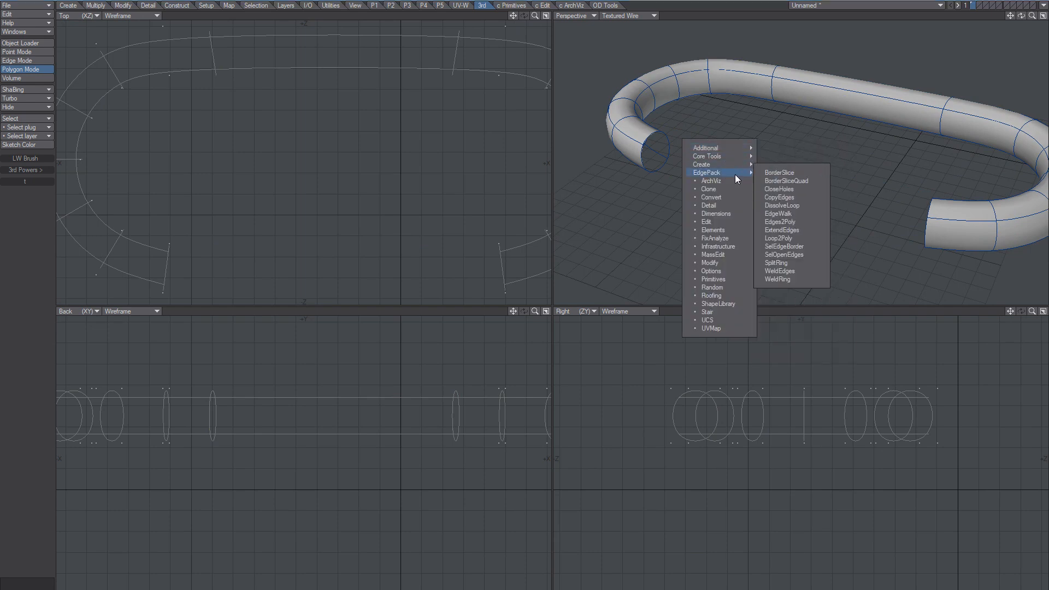
pyautogui.click(792, 182)
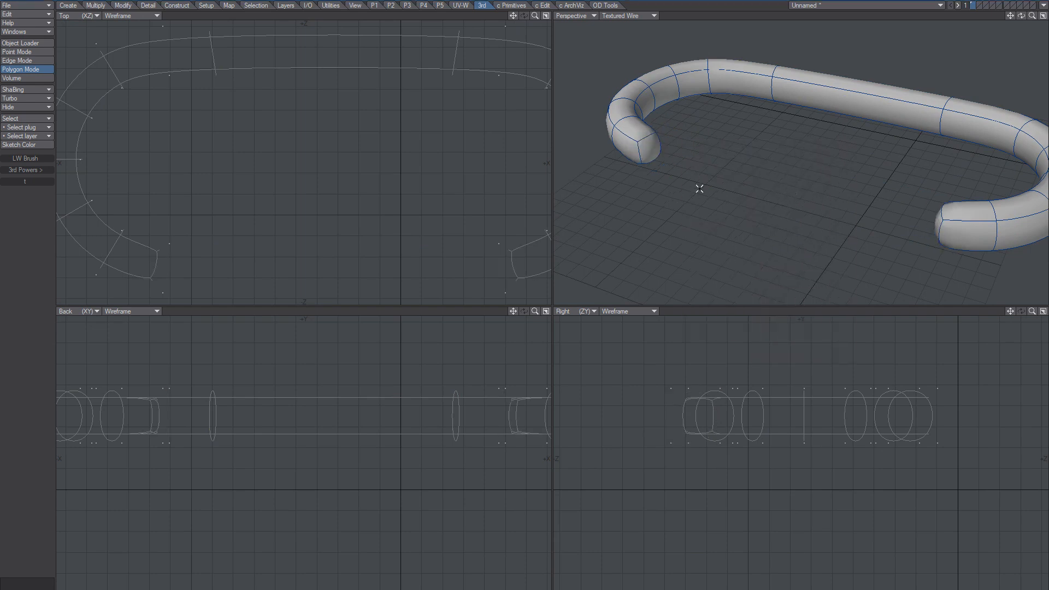
# Smooth the two end caps of the tube with strength 1 and 3 iterations, and deselect them
pyautogui.click(656, 151)
pyautogui.keyDown('alt'); pyautogui.moveTo(656, 151); pyautogui.dragTo(796, 175); pyautogui.keyUp('alt')
pyautogui.hotkey('shift', 'm')
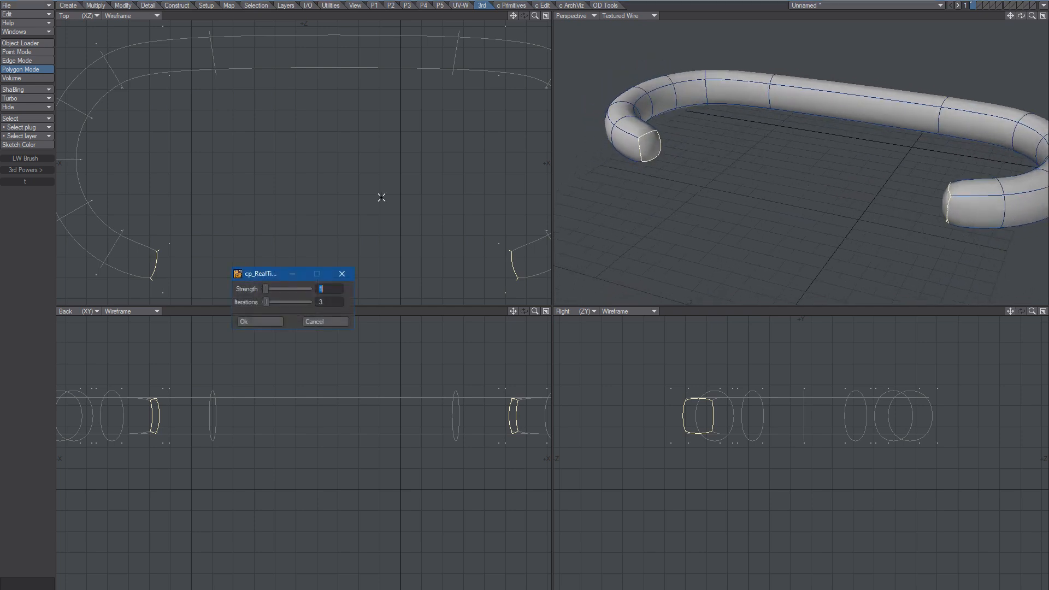
pyautogui.moveTo(268, 301); pyautogui.dragTo(267, 302)
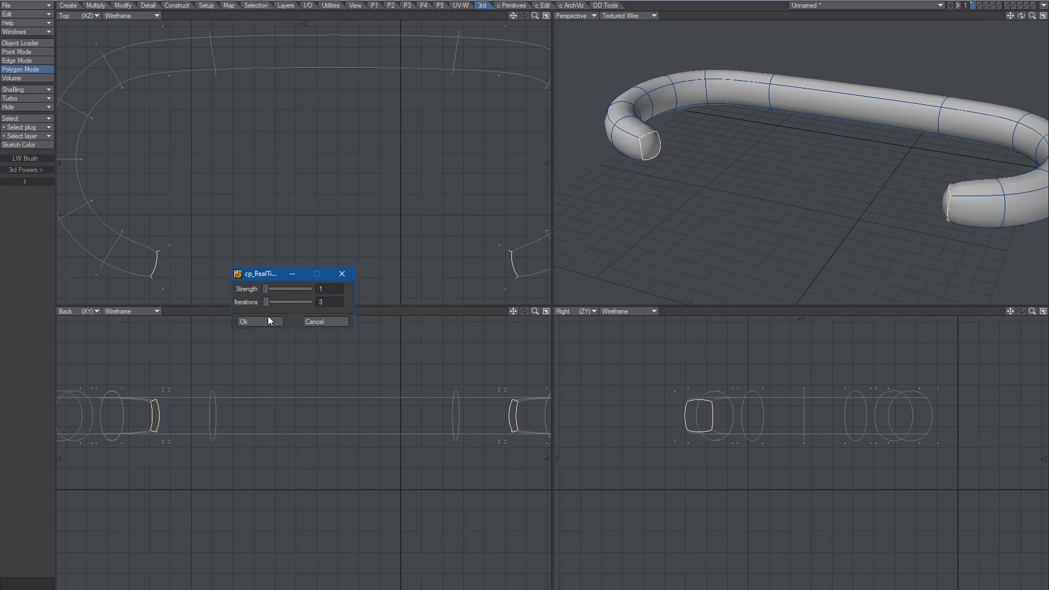
pyautogui.click(261, 322)
pyautogui.keyDown('alt'); pyautogui.moveTo(896, 180); pyautogui.dragTo(804, 210); pyautogui.keyUp('alt')
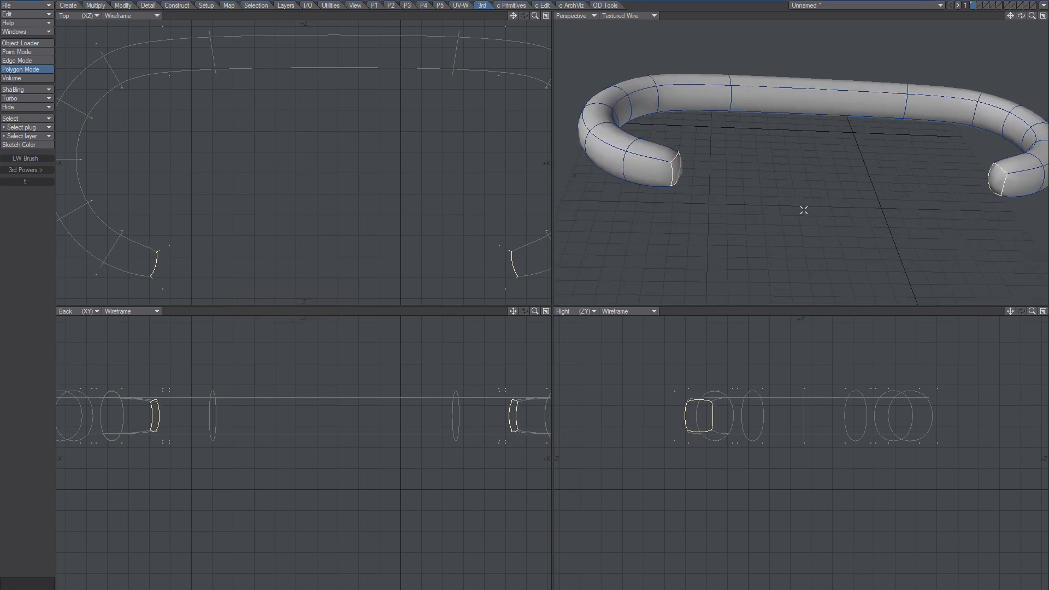
pyautogui.click(744, 187)
pyautogui.keyDown('alt'); pyautogui.moveTo(744, 187); pyautogui.dragTo(819, 171); pyautogui.keyUp('alt')
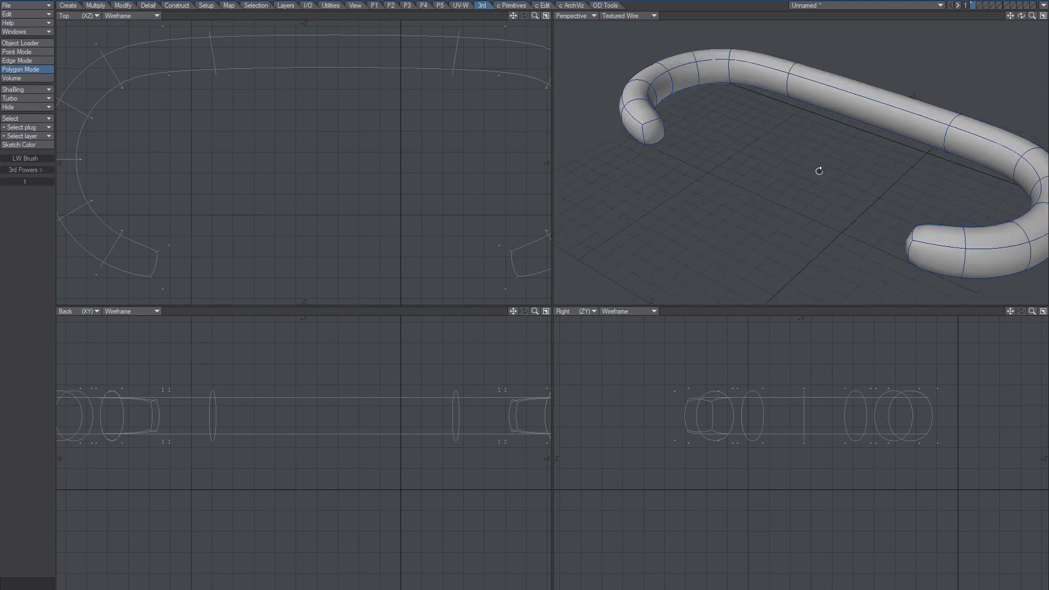
# Inspect the open tube, and undo the modelling back to the original flat circle polygon
pyautogui.click(1043, 16)
pyautogui.keyDown('alt'); pyautogui.moveTo(527, 245); pyautogui.dragTo(459, 368); pyautogui.keyUp('alt')
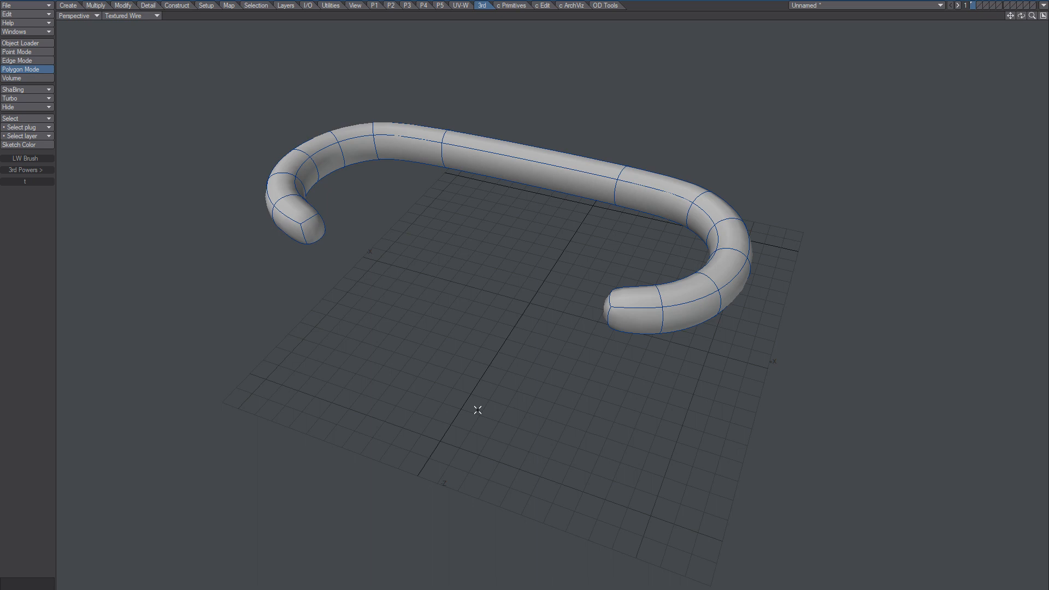
pyautogui.keyDown('alt'); pyautogui.moveTo(477, 410); pyautogui.dragTo(424, 241); pyautogui.keyUp('alt')
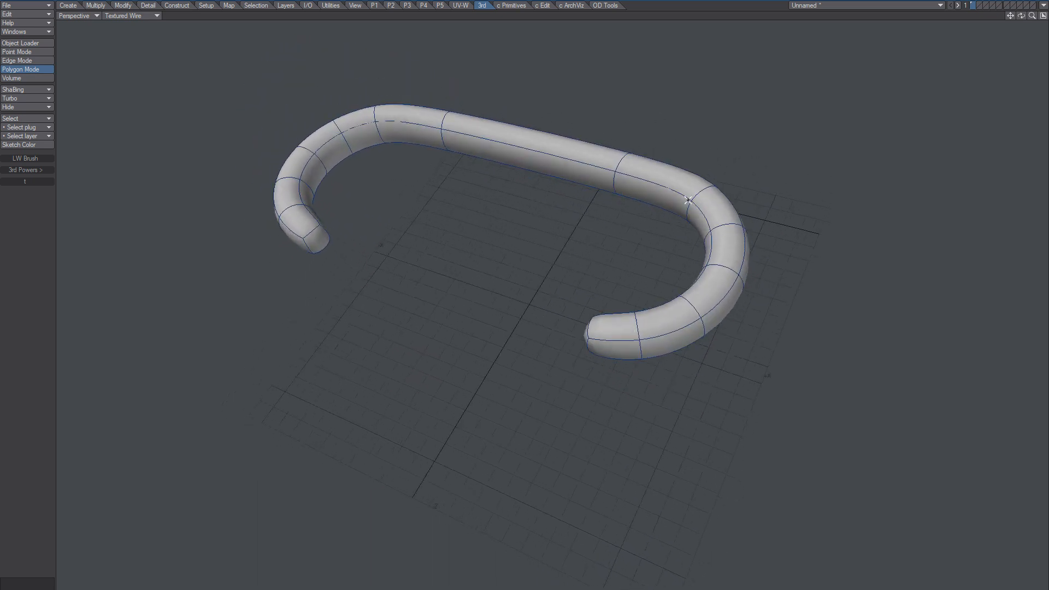
pyautogui.hotkey('ctrl', 'l')
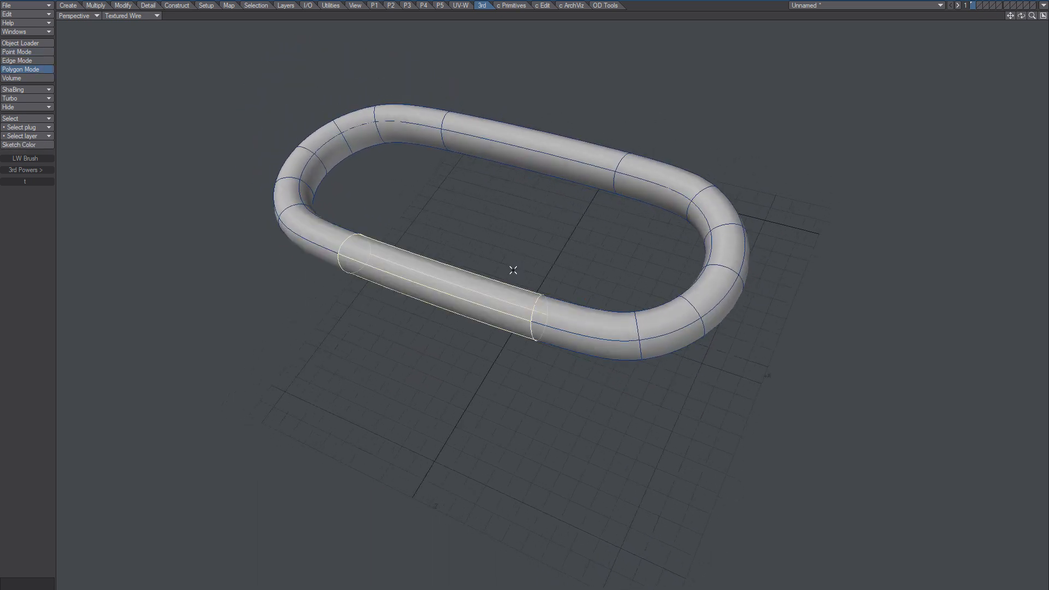
pyautogui.hotkey('ctrl', 'z')
pyautogui.hotkey('ctrl', 'z')
pyautogui.hotkey('ctrl', 'z')
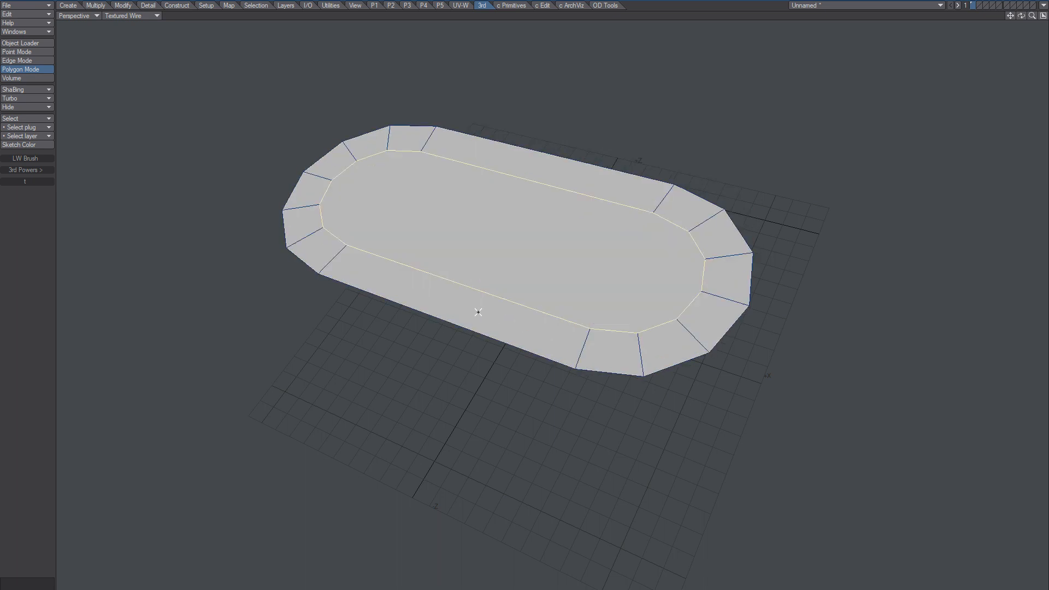
pyautogui.hotkey('ctrl', 'z')
pyautogui.keyDown('alt'); pyautogui.moveTo(456, 286); pyautogui.dragTo(927, 58); pyautogui.keyUp('alt')
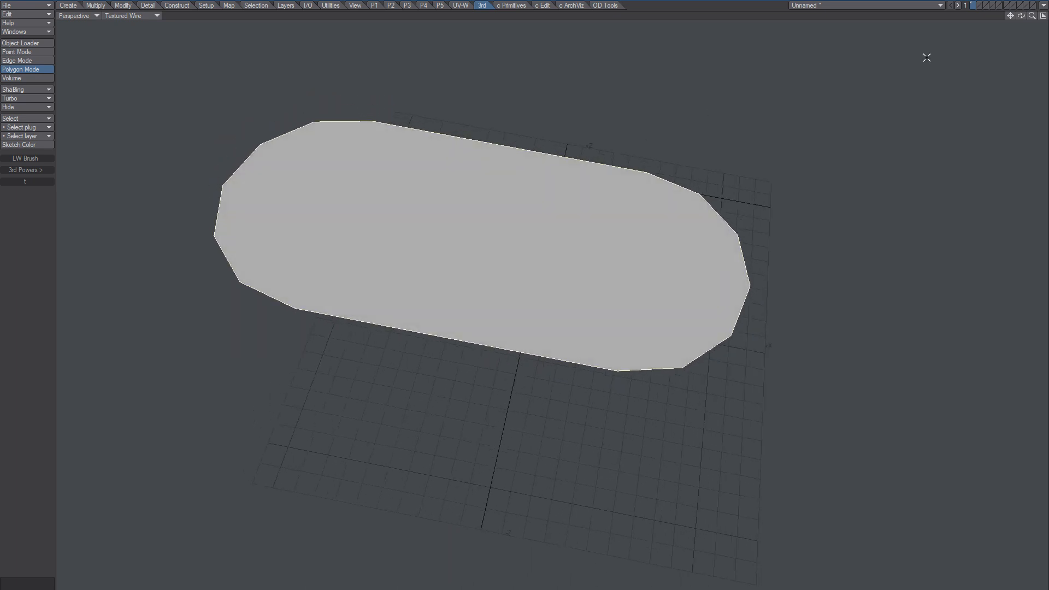
pyautogui.click(1043, 15)
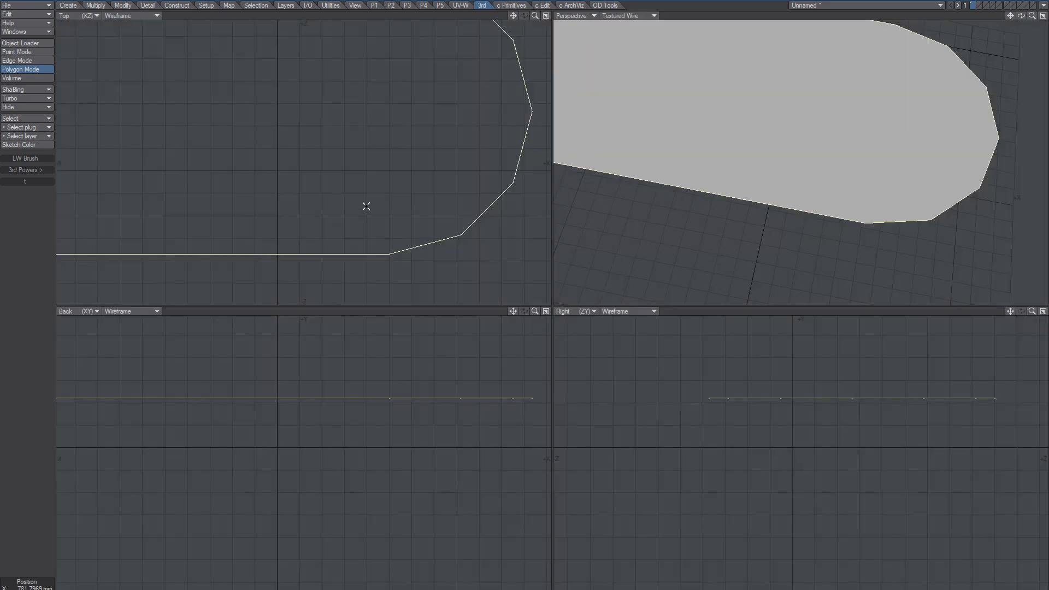
pyautogui.press('a')
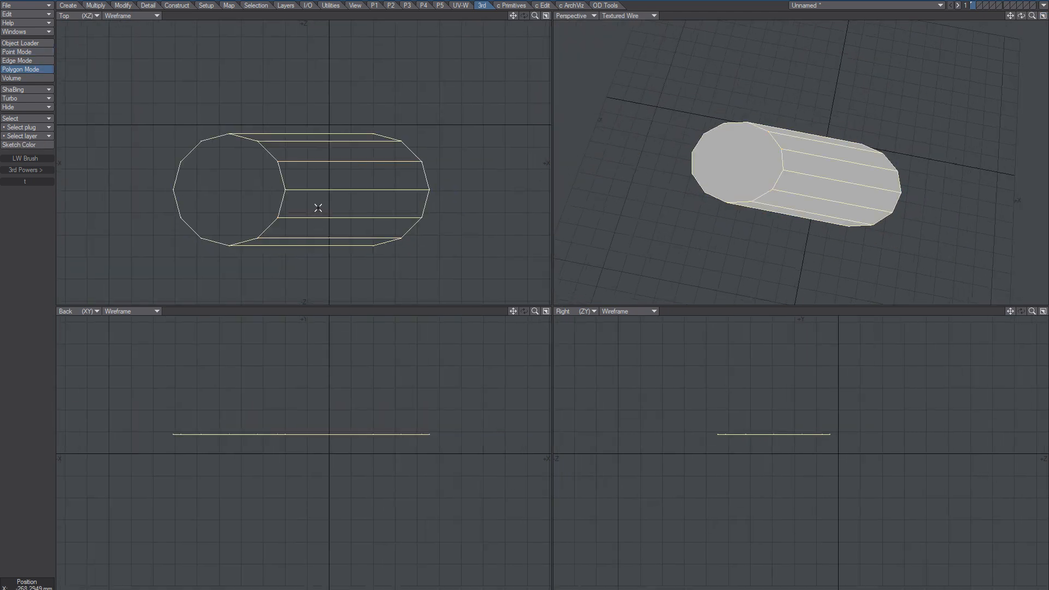
pyautogui.hotkey('ctrl', 'z')
pyautogui.keyDown('alt'); pyautogui.moveTo(311, 219); pyautogui.dragTo(304, 179); pyautogui.keyUp('alt')
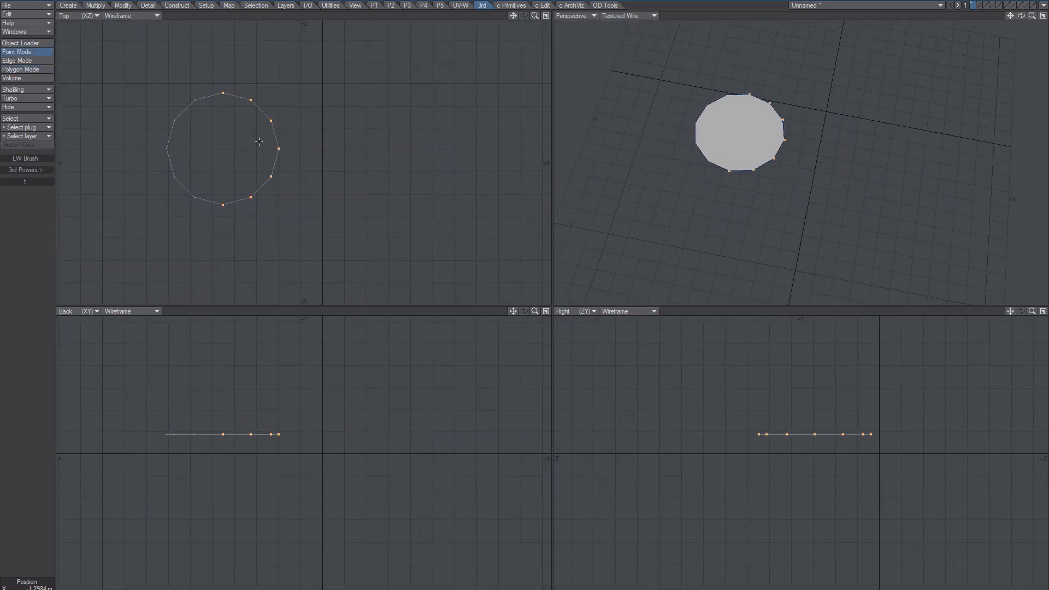
# Select the circle's topmost and bottommost points and split them in place with the chamfer tool
pyautogui.press('/')
pyautogui.moveTo(228, 61); pyautogui.dragTo(233, 262, button='right')
pyautogui.press('b')
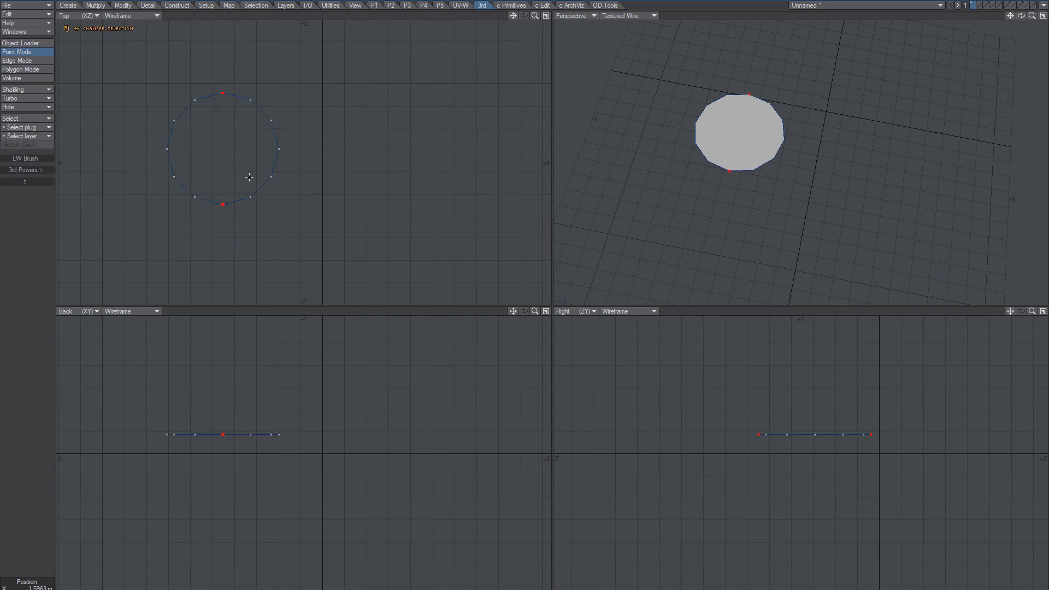
pyautogui.press('space')
pyautogui.press('/')
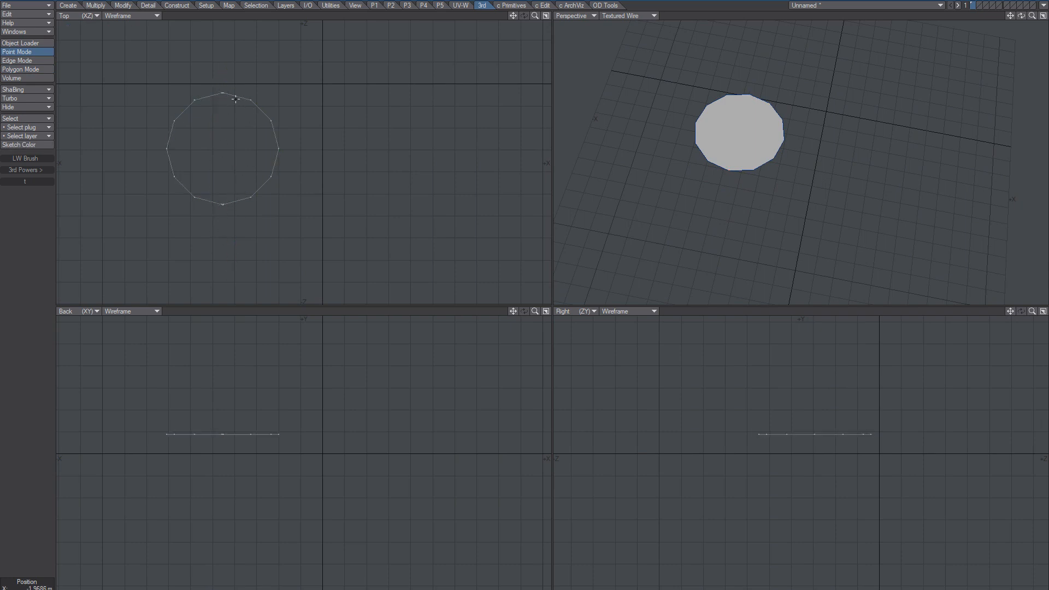
# Try stretching the circle into a capsule by moving its right-half points about 2.5 m along X, and undo it
pyautogui.moveTo(224, 92); pyautogui.dragTo(261, 105)
pyautogui.moveTo(224, 206); pyautogui.dragTo(240, 193)
pyautogui.moveTo(283, 123); pyautogui.dragTo(266, 113)
pyautogui.moveTo(271, 159); pyautogui.dragTo(357, 159)
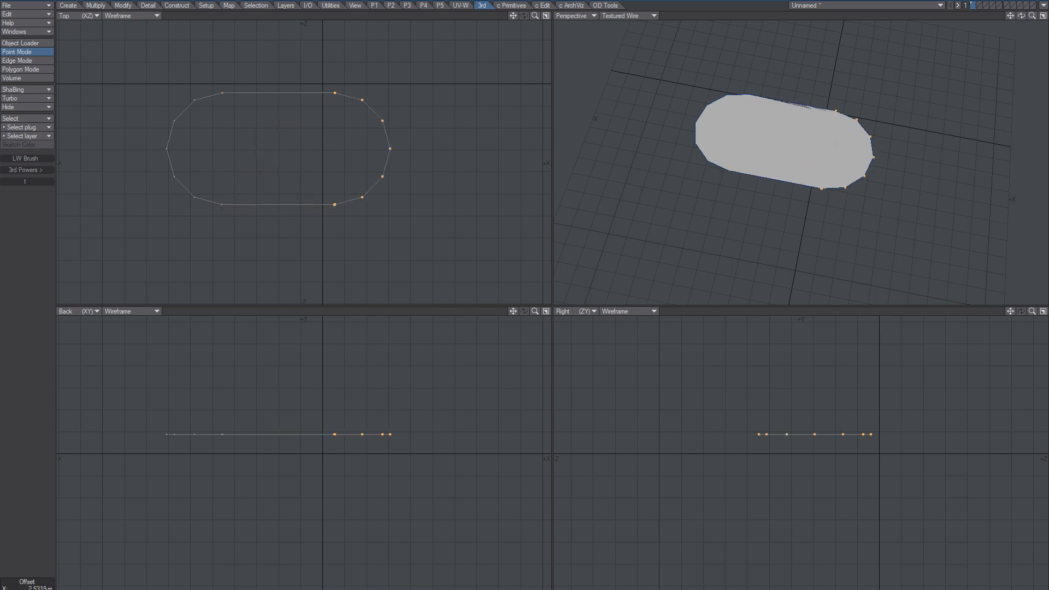
pyautogui.press('/')
pyautogui.keyDown('ctrl'); pyautogui.keyDown('alt'); pyautogui.moveTo(232, 126); pyautogui.dragTo(281, 116); pyautogui.keyUp('alt'); pyautogui.keyUp('ctrl')
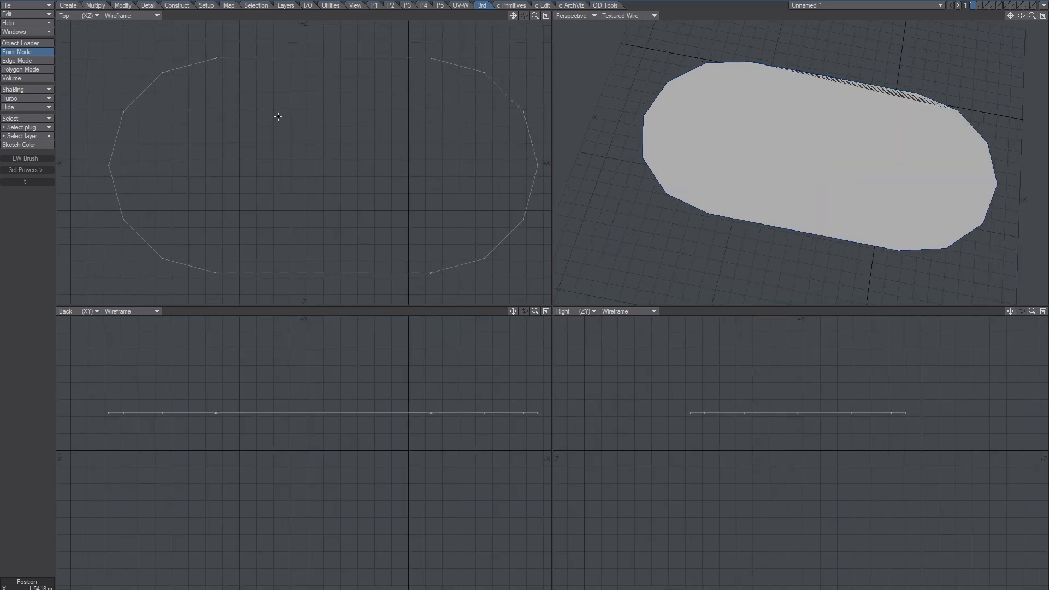
pyautogui.hotkey('ctrl', 'z')
pyautogui.hotkey('ctrl', 'z')
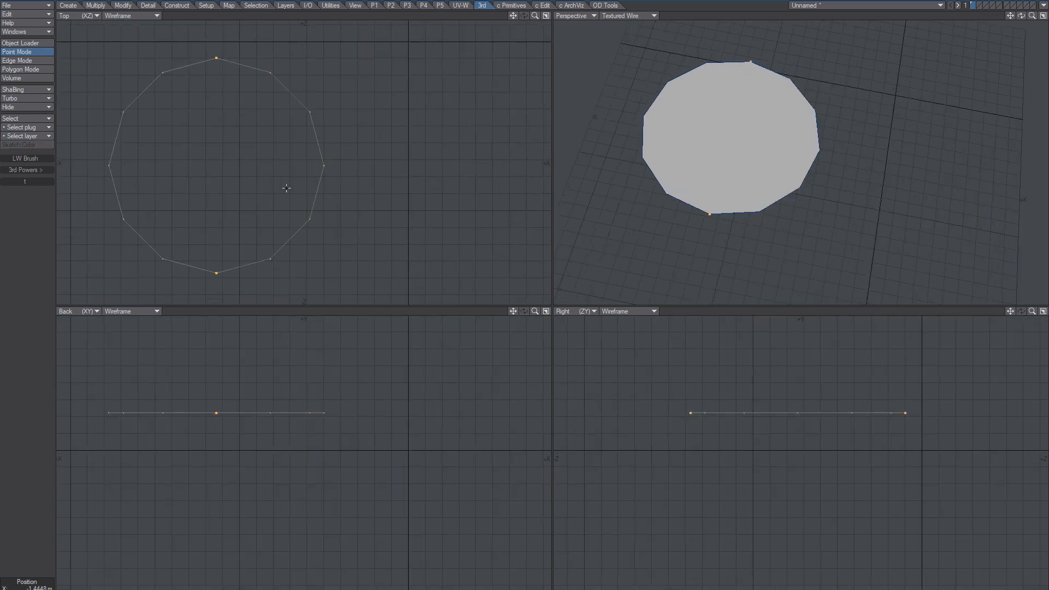
# Try moving the circle's right-side points sideways, and undo the move
pyautogui.moveTo(316, 36)
pyautogui.mouseDown(button='right')
pyautogui.moveTo(279, 25)
pyautogui.moveTo(350, 82)
pyautogui.mouseUp(button='right')
pyautogui.moveTo(263, 176); pyautogui.dragTo(350, 235, button='right')
pyautogui.press('t')
pyautogui.keyDown('ctrl'); pyautogui.moveTo(276, 180); pyautogui.dragTo(291, 180); pyautogui.keyUp('ctrl')
pyautogui.hotkey('ctrl', 'z')
pyautogui.press('/')
# Merge the duplicate points, and chamfer the circle's topmost and bottommost points in place
pyautogui.moveTo(211, 30)
pyautogui.mouseDown(button='right')
pyautogui.moveTo(238, 280)
pyautogui.moveTo(234, 213)
pyautogui.mouseUp(button='right')
pyautogui.press('/')
pyautogui.press('m')
pyautogui.click(661, 313)
pyautogui.moveTo(213, 32)
pyautogui.mouseDown(button='right')
pyautogui.moveTo(251, 189)
pyautogui.moveTo(242, 205)
pyautogui.mouseUp(button='right')
pyautogui.hotkey('ctrl', 'l')
pyautogui.click(591, 312)
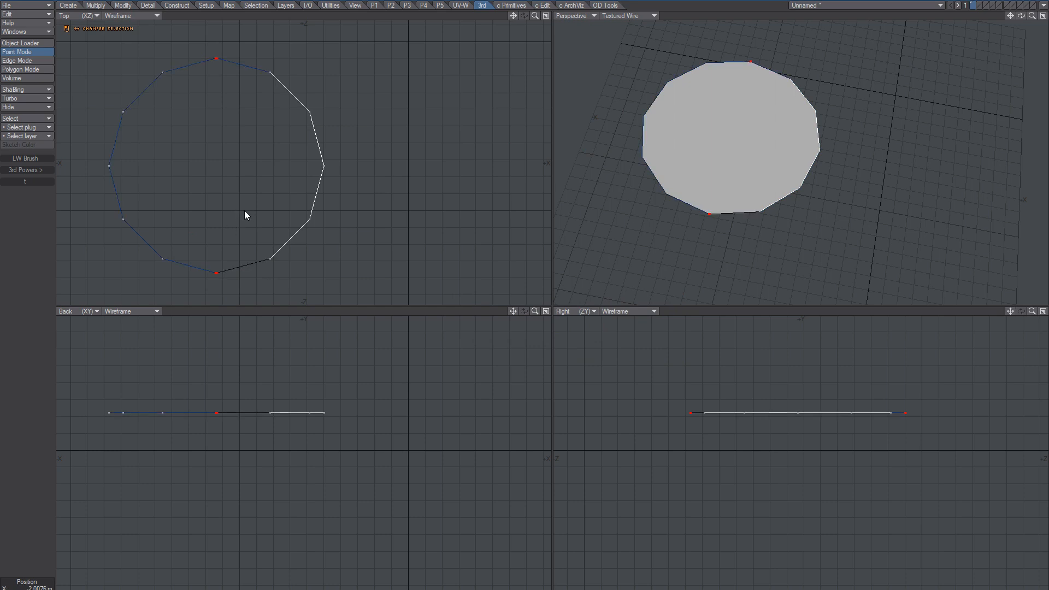
pyautogui.press('space')
pyautogui.press('/')
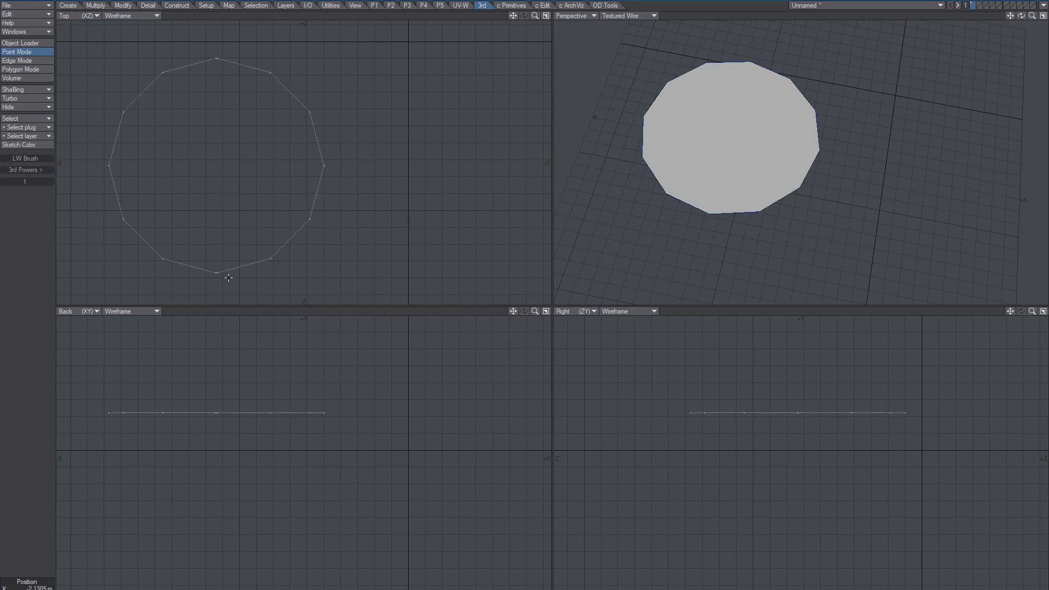
# Move the right-half points of the circle along X to stretch it into a capsule shape
pyautogui.click(218, 274)
pyautogui.moveTo(227, 77)
pyautogui.mouseDown(button='right')
pyautogui.moveTo(224, 208)
pyautogui.moveTo(290, 164)
pyautogui.mouseUp(button='right')
pyautogui.moveTo(312, 175); pyautogui.dragTo(508, 175)
pyautogui.press('a')
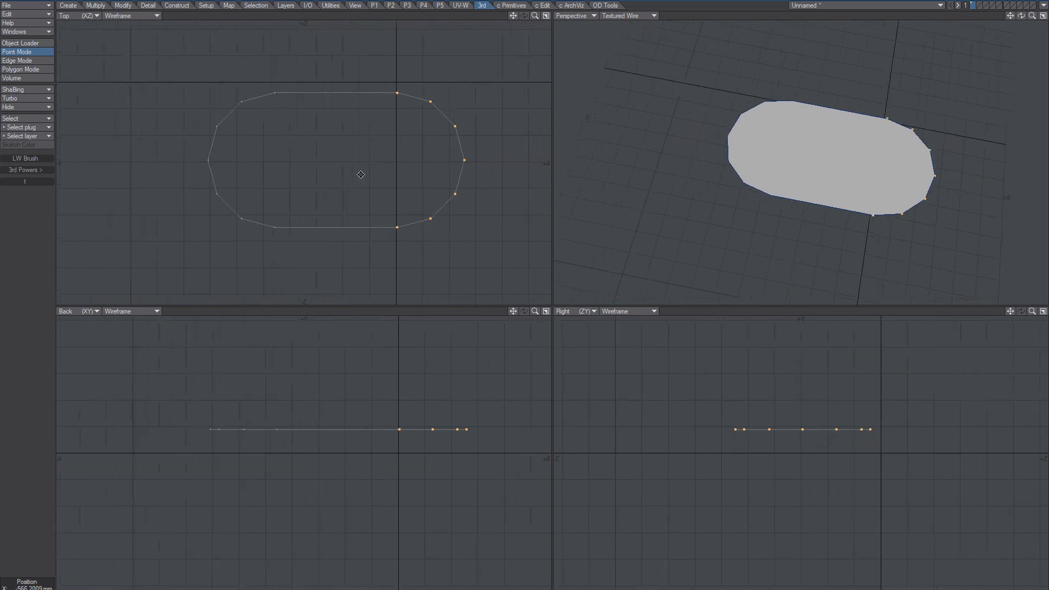
pyautogui.keyDown('alt'); pyautogui.moveTo(361, 174); pyautogui.dragTo(348, 171); pyautogui.keyUp('alt')
pyautogui.press('/')
# Inset the capsule polygon with a bevel and delete the inner polygon to leave a flat ring
pyautogui.press('space')
pyautogui.keyDown('alt'); pyautogui.moveTo(834, 143); pyautogui.dragTo(675, 109); pyautogui.keyUp('alt')
pyautogui.press('space')
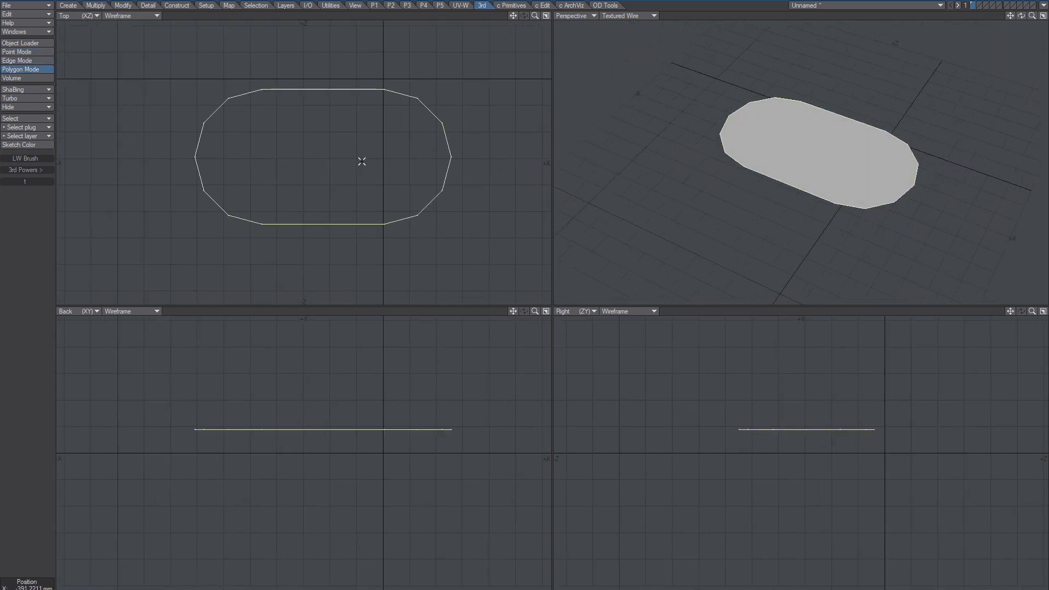
pyautogui.press('b')
pyautogui.moveTo(342, 166); pyautogui.dragTo(394, 150)
pyautogui.press('Delete')
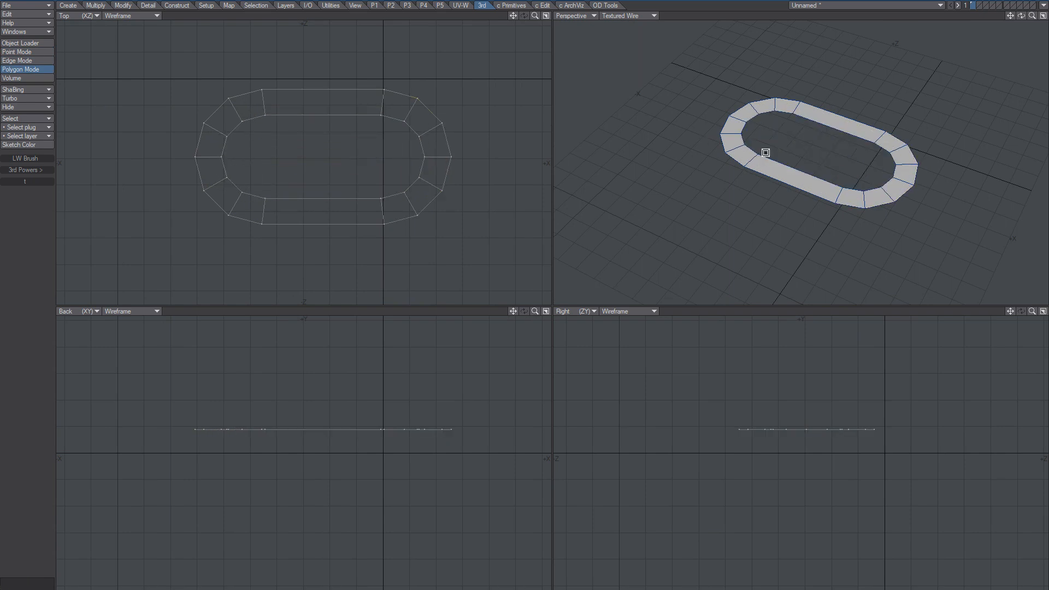
# Bevel each polygon of the flat ring upward about 175 mm and convert the mesh to a subdivision surface
pyautogui.keyDown('alt'); pyautogui.moveTo(820, 178); pyautogui.dragTo(813, 154); pyautogui.keyUp('alt')
pyautogui.doubleClick(785, 175)
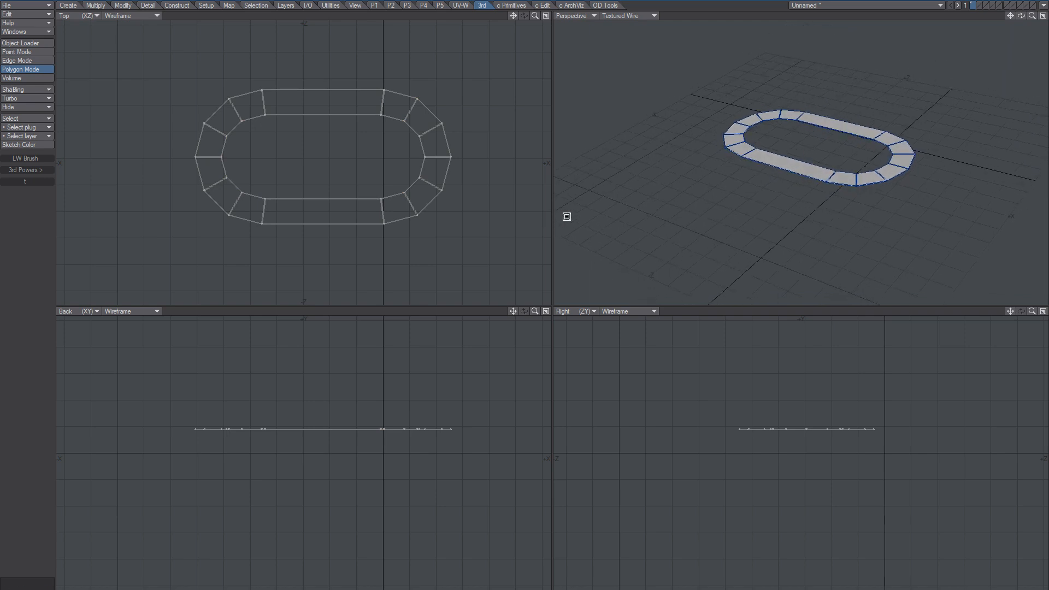
pyautogui.press('b')
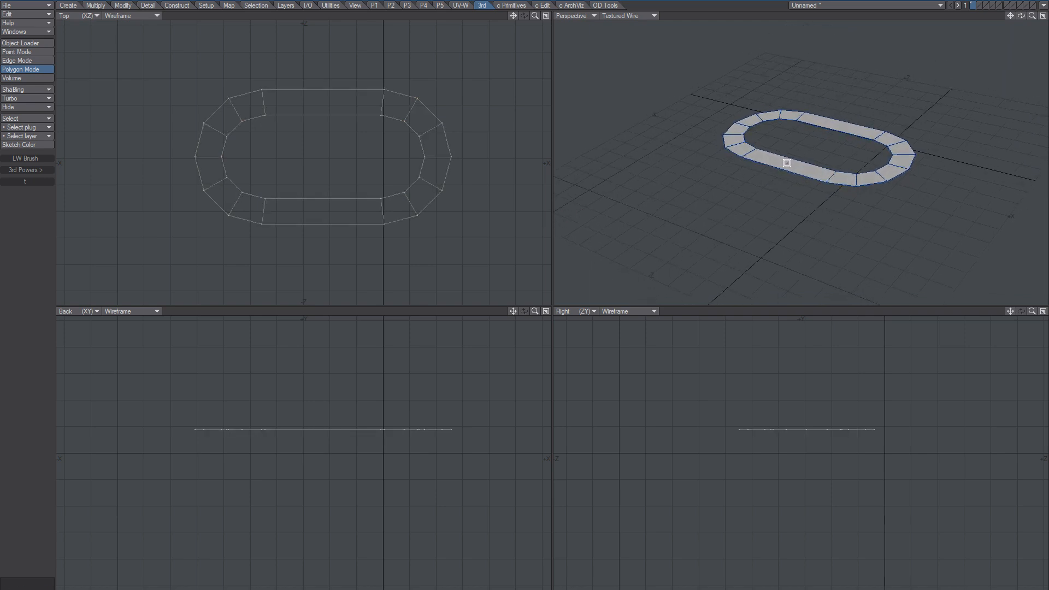
pyautogui.moveTo(788, 162); pyautogui.dragTo(790, 158)
pyautogui.press('Tab')
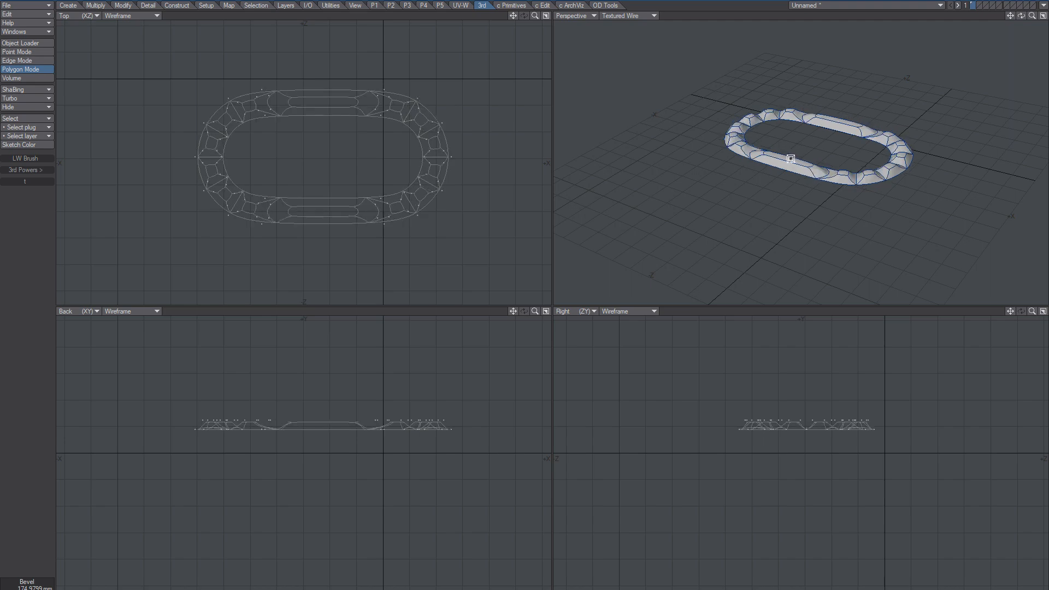
pyautogui.press('space')
# Subdivide the beveled ring mesh using the current subdivision settings
pyautogui.scroll(4, 796, 159)
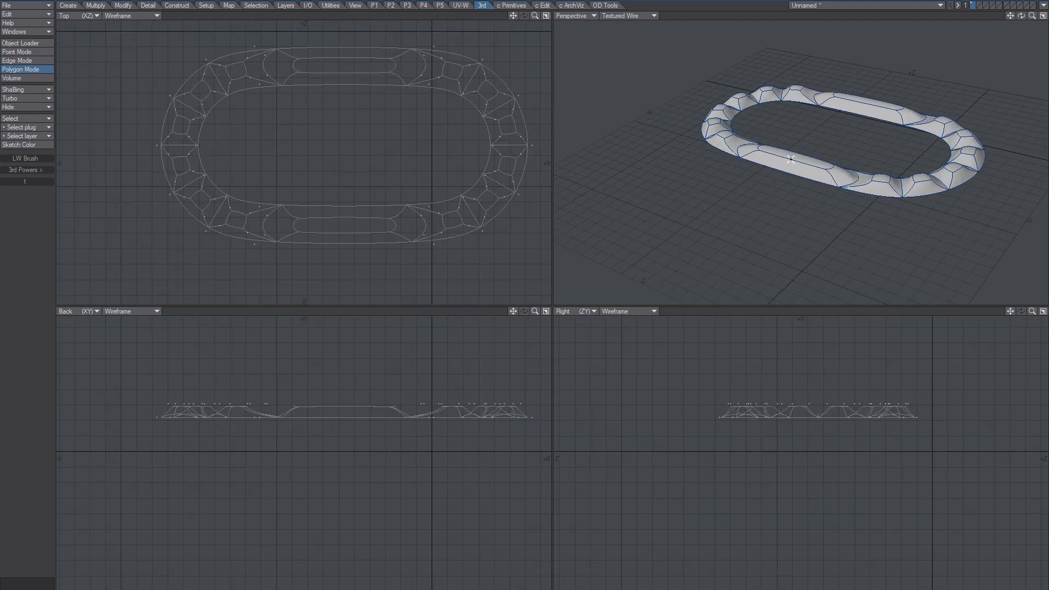
pyautogui.hotkey('shift', 'd')
pyautogui.click(657, 315)
pyautogui.moveTo(816, 184)
pyautogui.keyDown('alt'); pyautogui.mouseDown()
pyautogui.moveTo(821, 192)
pyautogui.moveTo(800, 185)
pyautogui.mouseUp(); pyautogui.keyUp('alt')
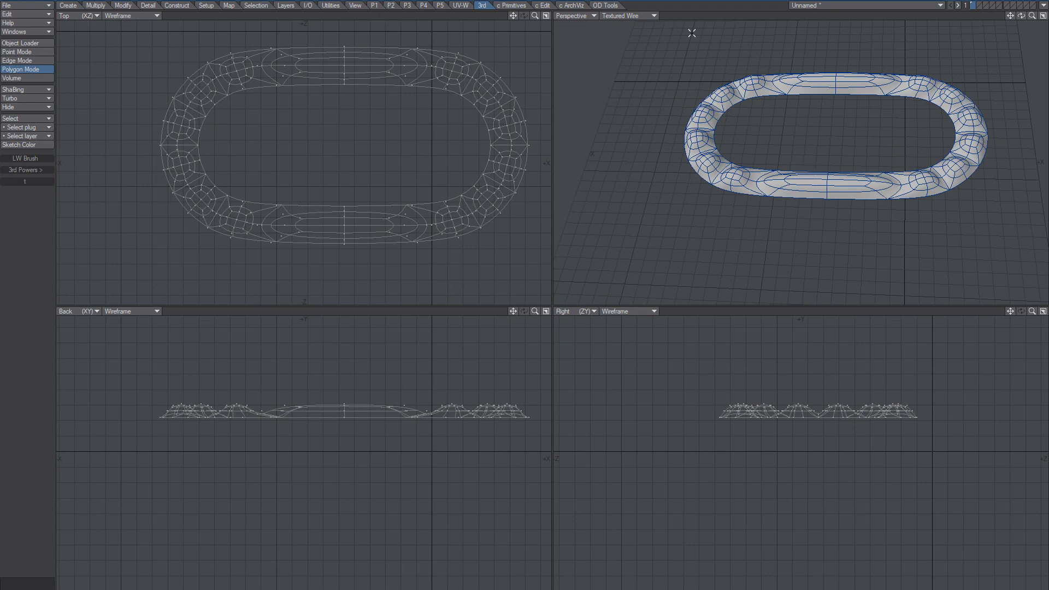
# Display the perspective view in Smooth Shade and view the ring's bumpy surface from several angles
pyautogui.click(637, 16)
pyautogui.click(645, 56)
pyautogui.keyDown('alt'); pyautogui.moveTo(843, 187); pyautogui.dragTo(813, 164); pyautogui.keyUp('alt')
pyautogui.keyDown('alt'); pyautogui.moveTo(761, 195); pyautogui.dragTo(764, 230); pyautogui.keyUp('alt')
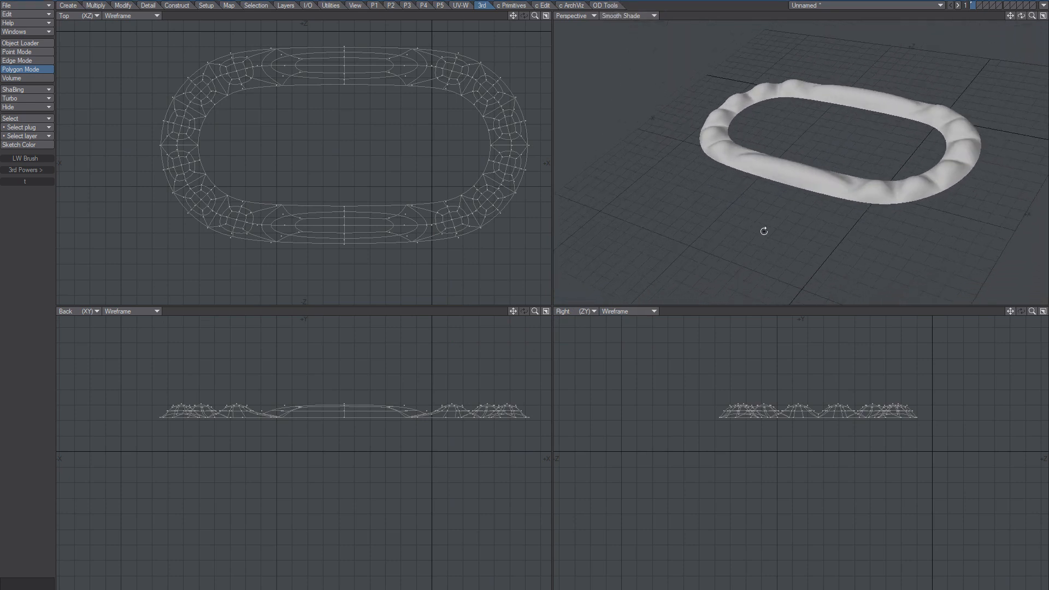